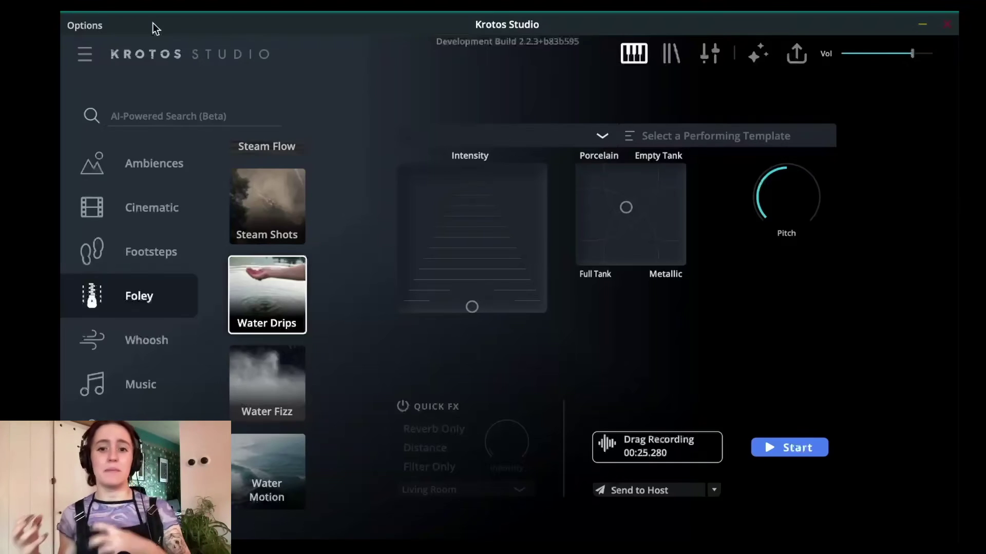
- Record a Water Drips take while sweeping the Intensity pad upward from mid-pad toward the top
{"action": "left_click", "coordinate": [778, 449]}
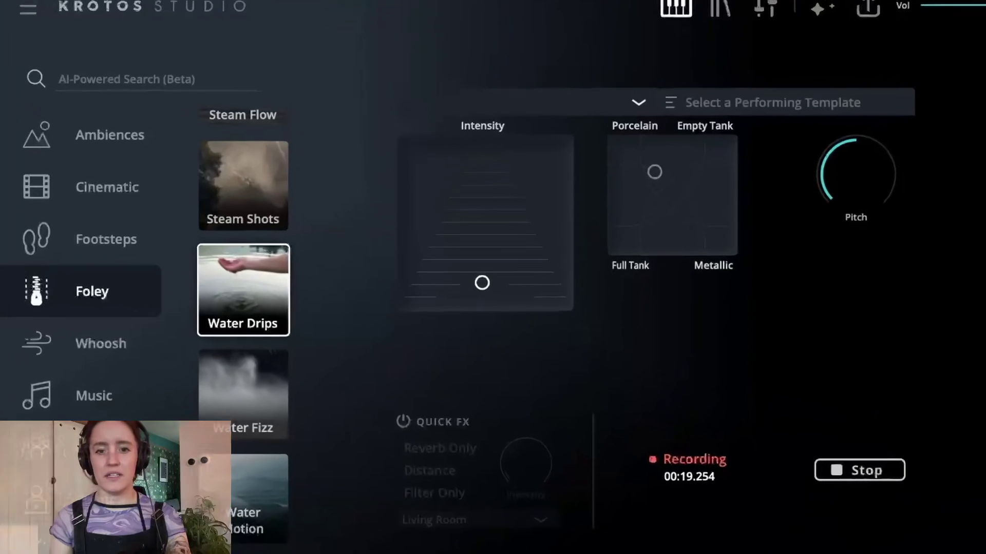
{"action": "left_click_drag", "start_coordinate": [470, 293], "coordinate": [469, 272]}
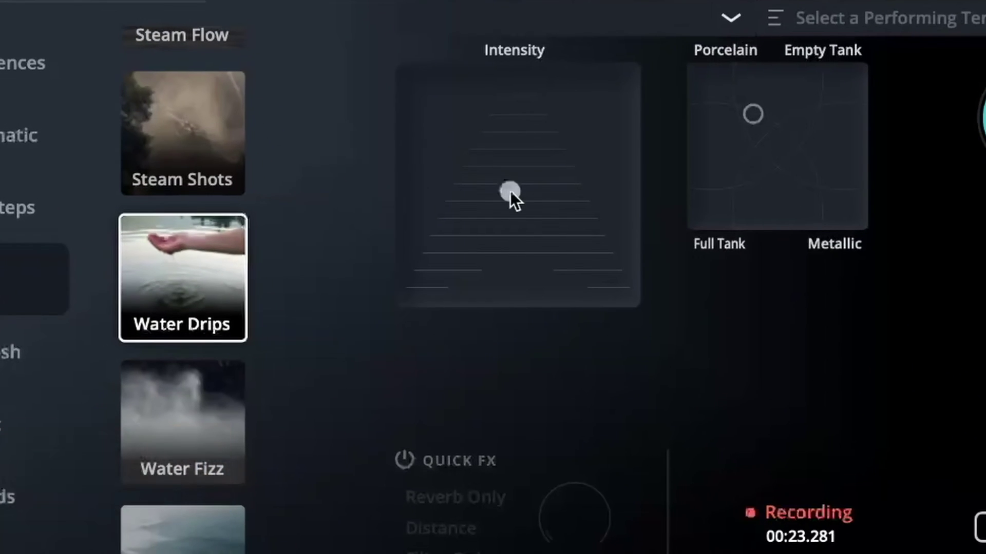
{"action": "left_click_drag", "start_coordinate": [510, 192], "coordinate": [508, 174]}
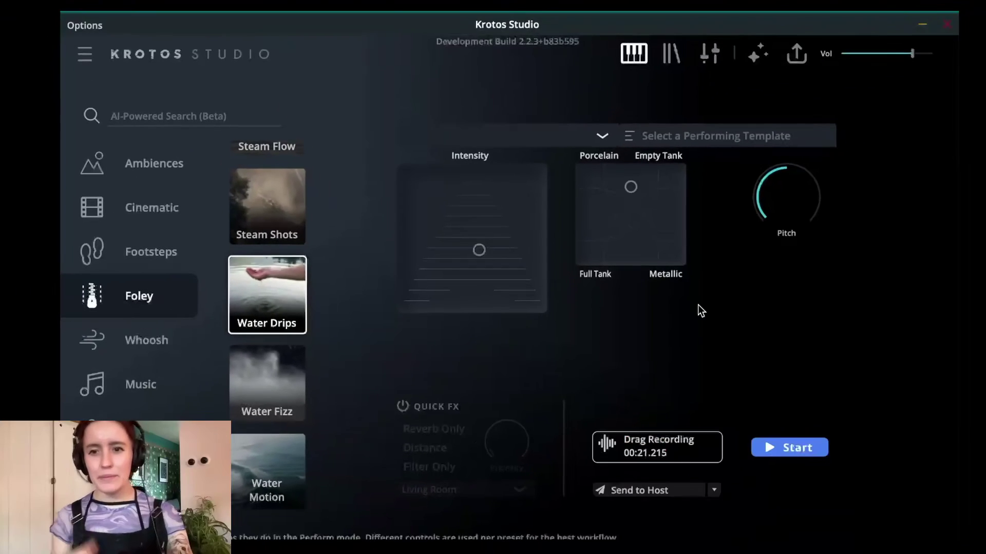
- Show the Water Drips edit view with its three Granular layers and Intensity modulation panel
{"action": "left_click", "coordinate": [706, 61]}
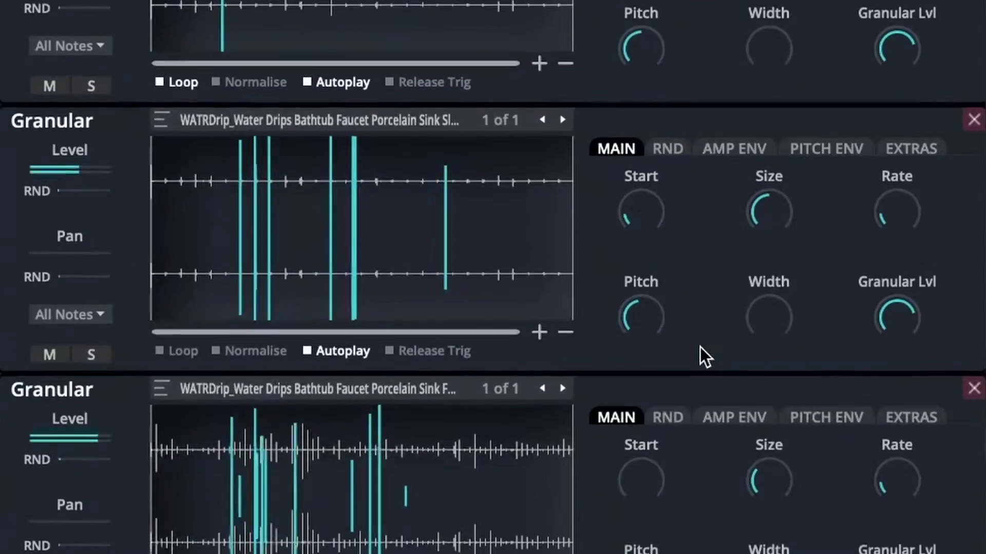
{"action": "mouse_move", "coordinate": [730, 460]}
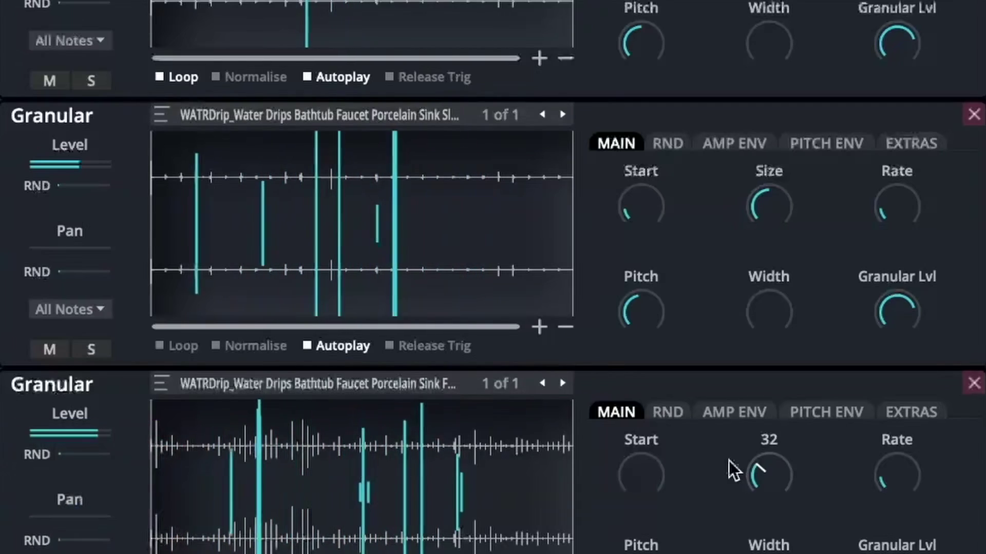
{"action": "mouse_move", "coordinate": [913, 208]}
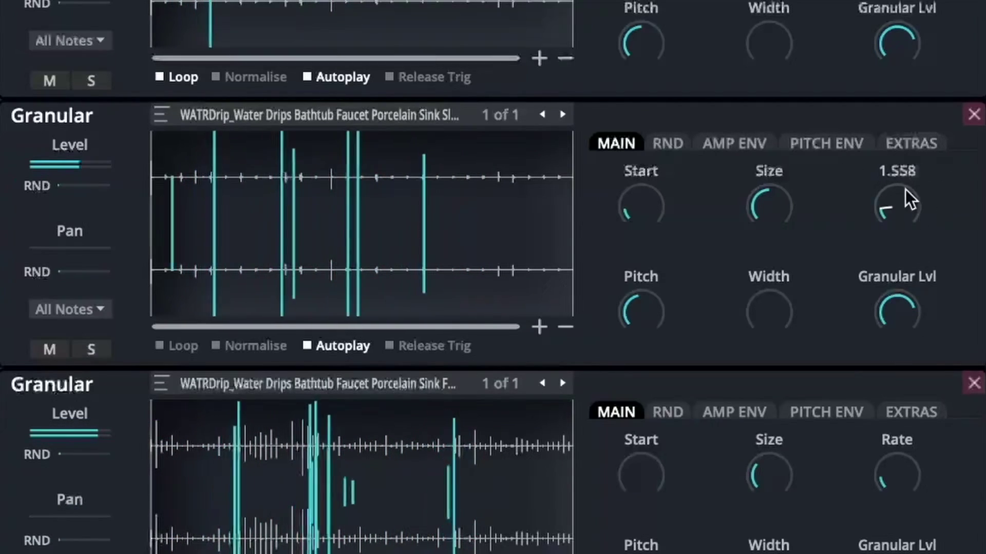
{"action": "scroll", "coordinate": [867, 231], "scroll_direction": "up", "scroll_amount": 3}
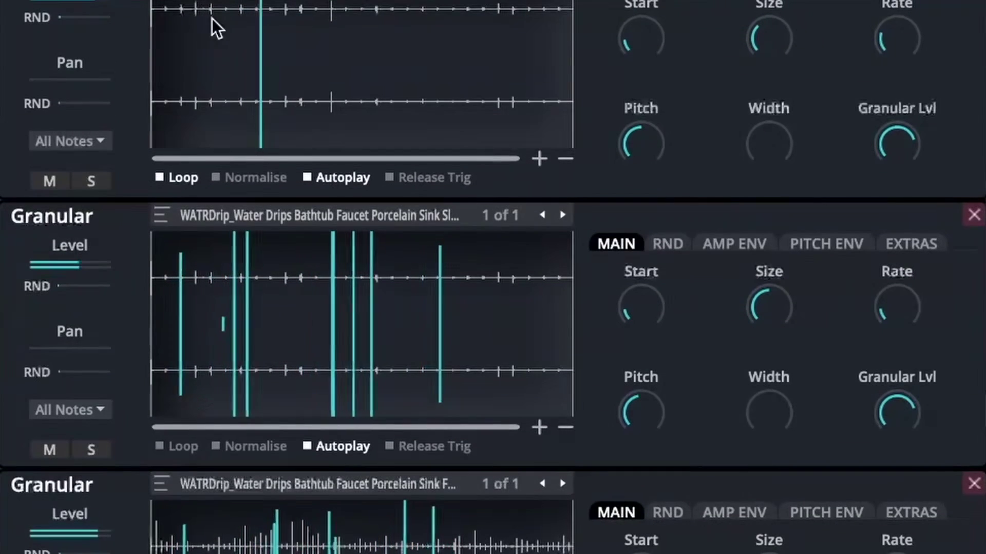
{"action": "scroll", "coordinate": [741, 319], "scroll_direction": "down", "scroll_amount": 2}
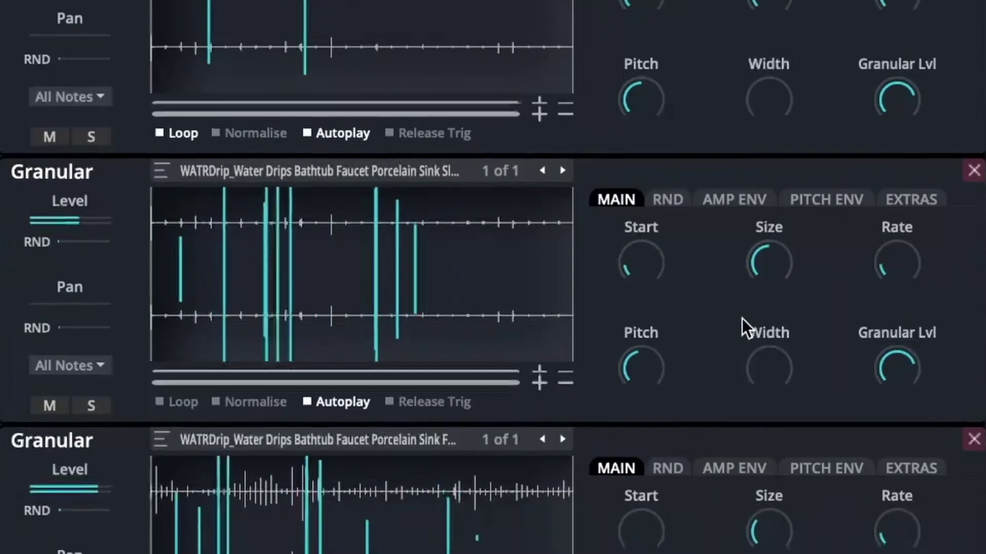
{"action": "scroll", "coordinate": [741, 318], "scroll_direction": "down", "scroll_amount": 3}
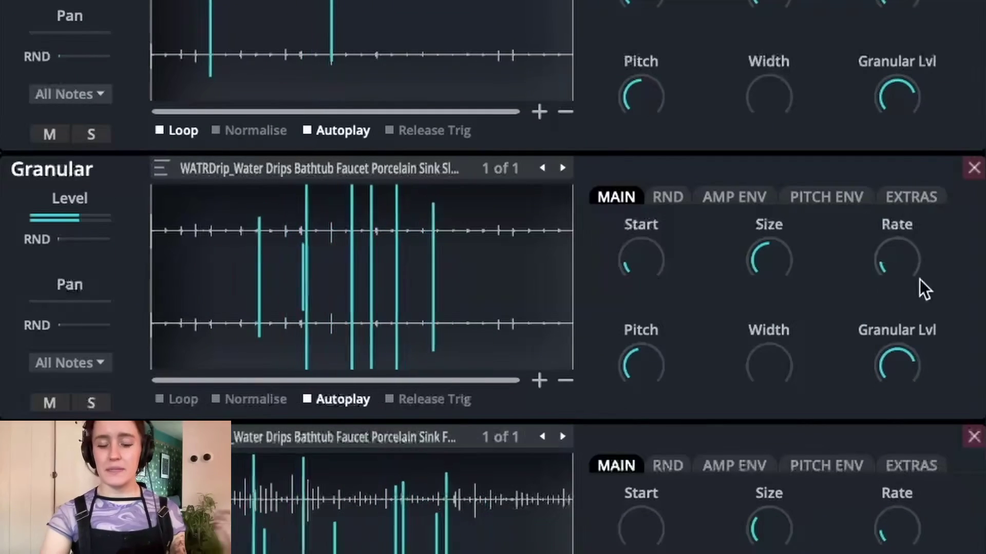
- Lower the middle Granular layer's GrainMax to 9 on its EXTRAS tab
{"action": "left_click", "coordinate": [925, 196]}
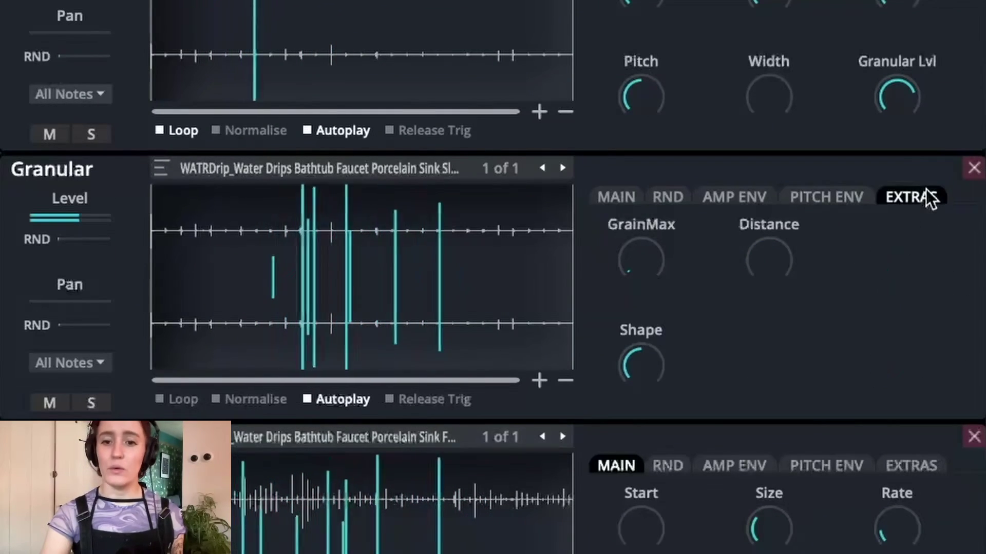
{"action": "left_click", "coordinate": [619, 197]}
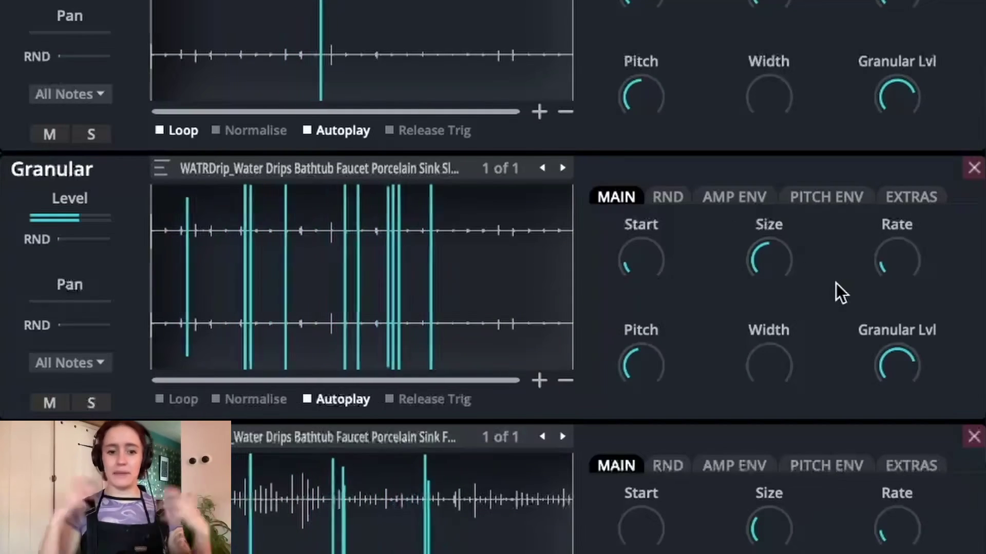
{"action": "mouse_move", "coordinate": [918, 235]}
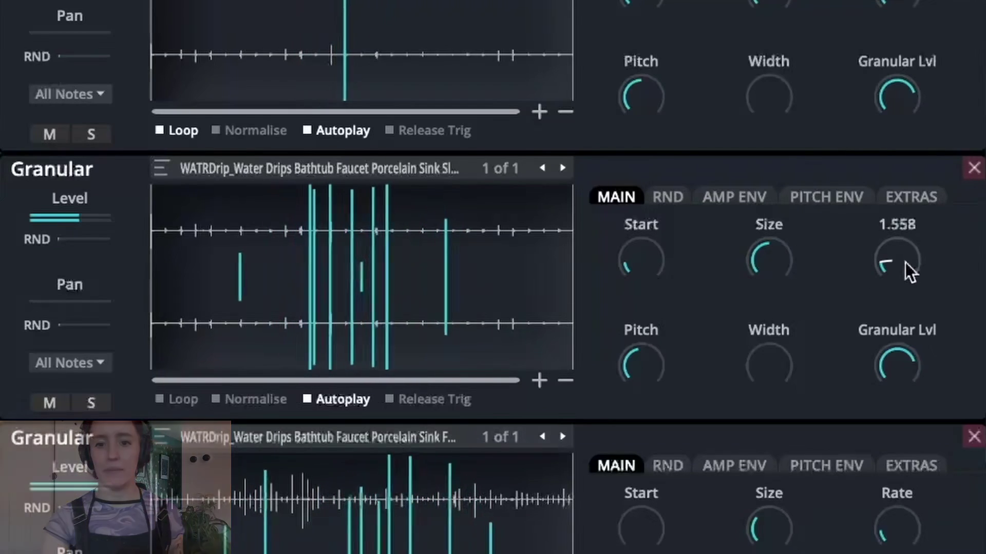
{"action": "left_click", "coordinate": [911, 195]}
{"action": "left_click_drag", "start_coordinate": [665, 257], "coordinate": [657, 232]}
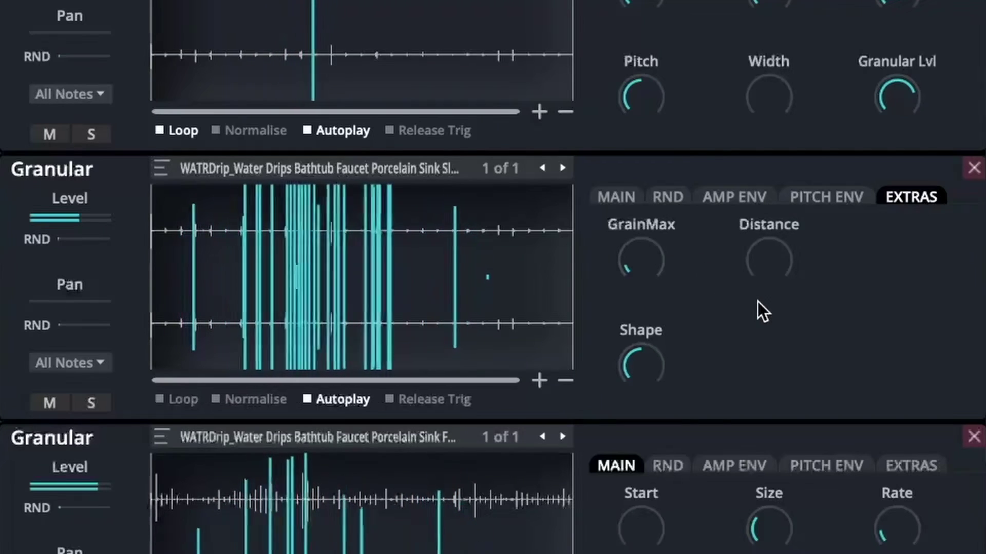
{"action": "left_click", "coordinate": [611, 199]}
{"action": "mouse_move", "coordinate": [905, 264]}
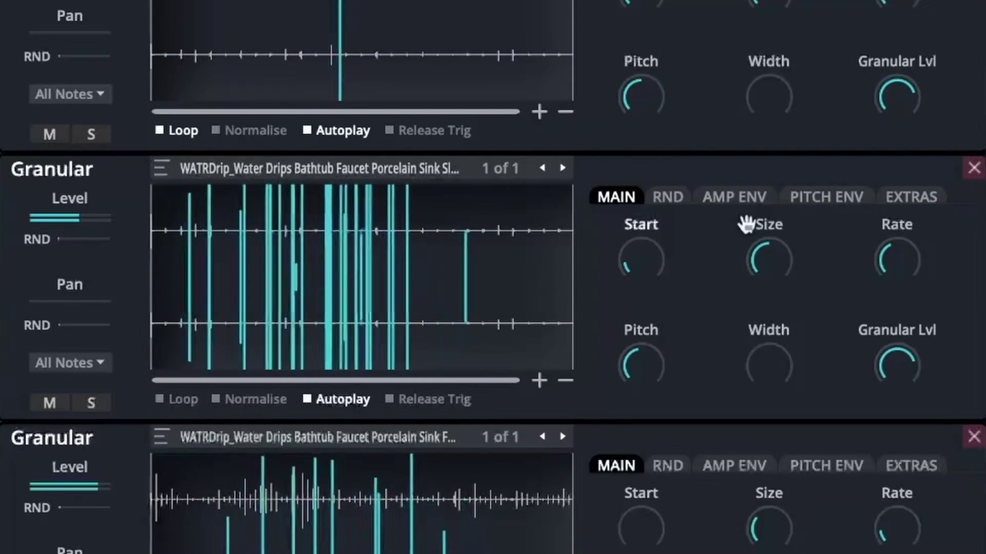
{"action": "left_click", "coordinate": [915, 199]}
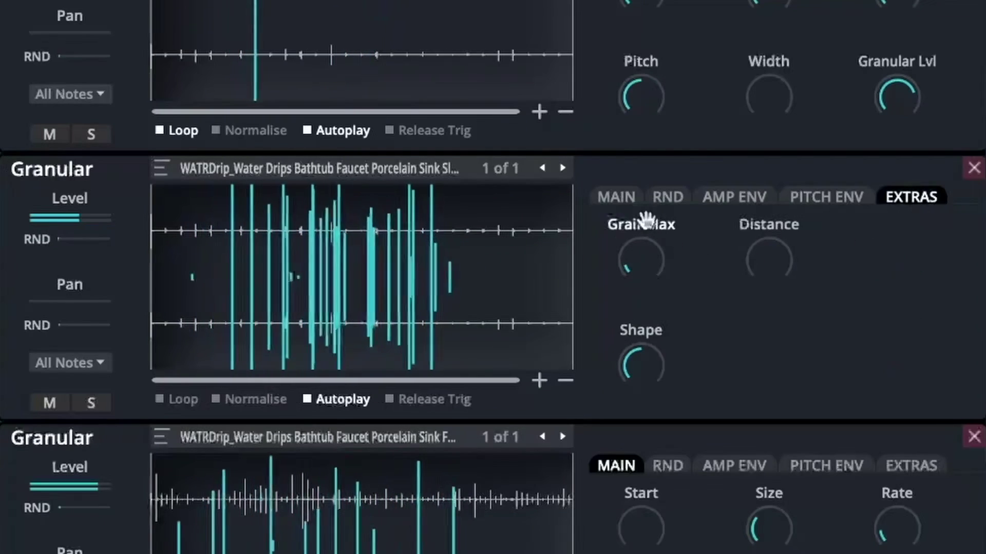
{"action": "mouse_move", "coordinate": [663, 248]}
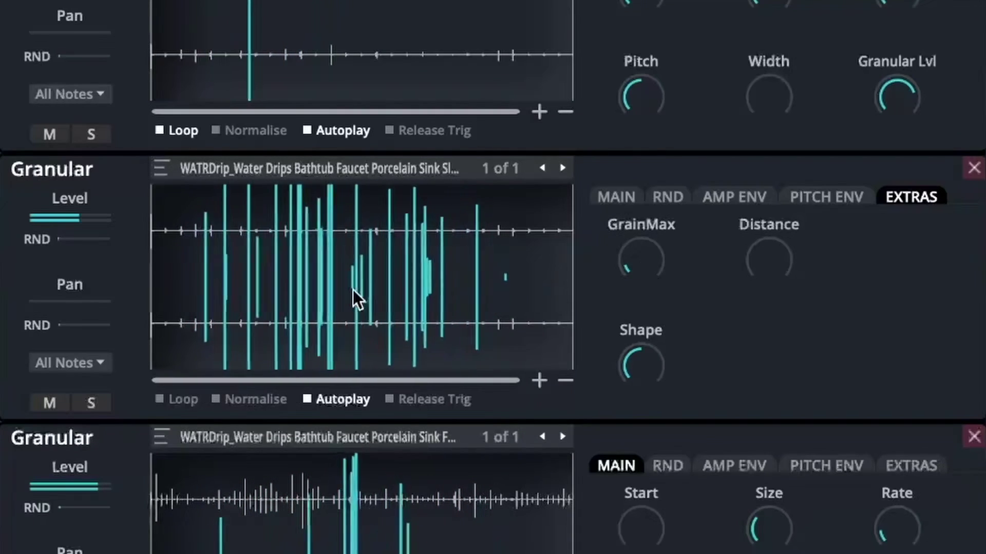
{"action": "left_click_drag", "start_coordinate": [642, 240], "coordinate": [651, 274]}
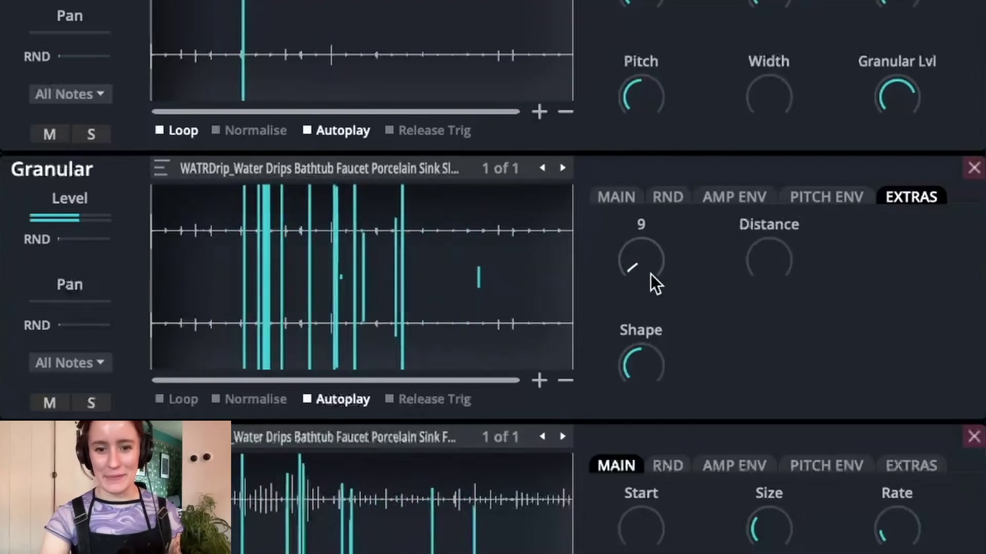
- Raise the middle layer's Start randomisation on the RND tab to about 0.36
{"action": "left_click", "coordinate": [611, 199]}
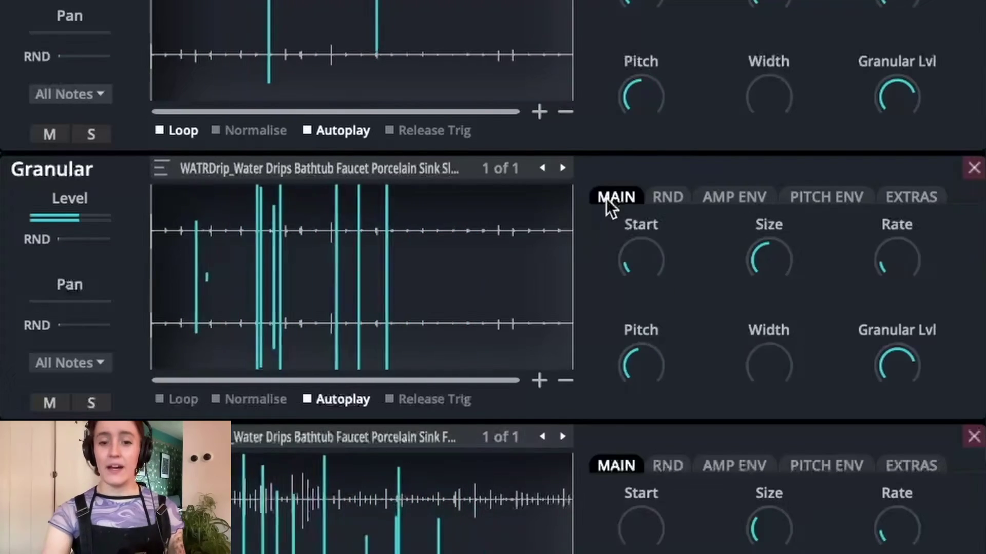
{"action": "left_click", "coordinate": [667, 197]}
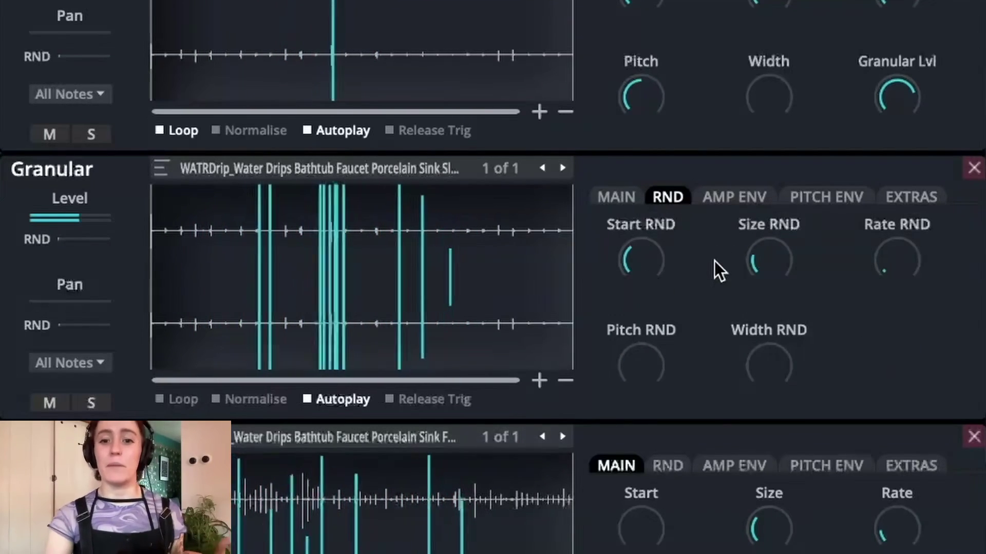
{"action": "left_click_drag", "start_coordinate": [640, 272], "coordinate": [636, 252]}
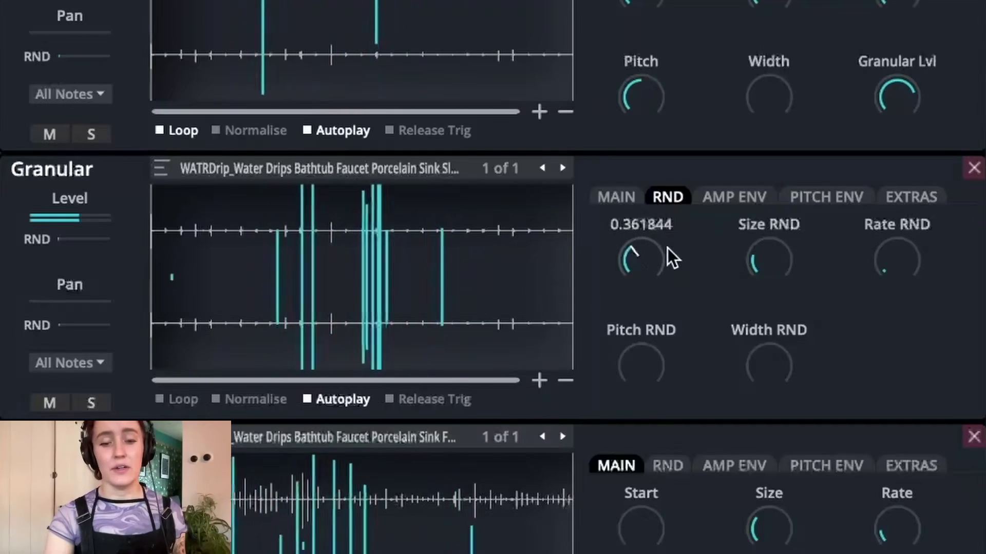
{"action": "scroll", "coordinate": [694, 258], "scroll_direction": "up", "scroll_amount": 1}
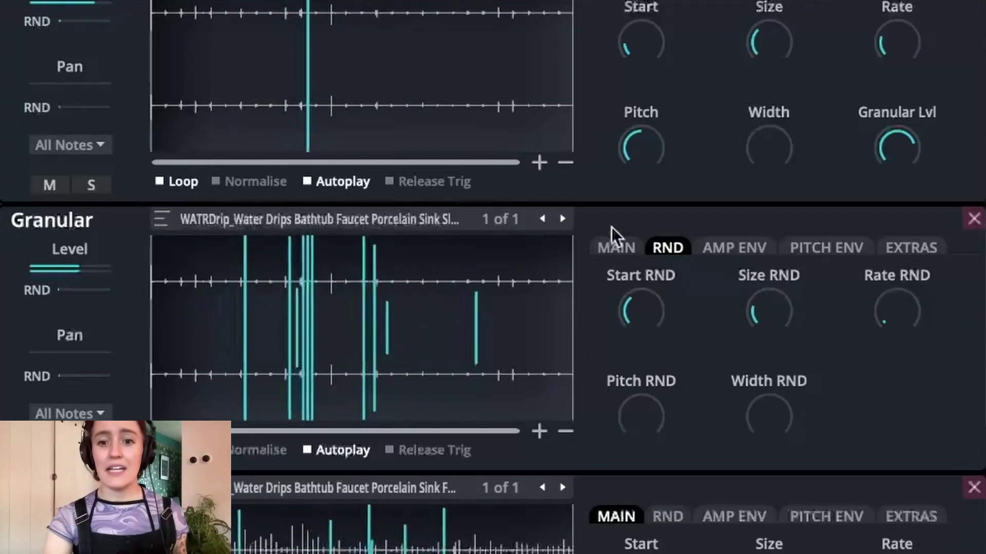
{"action": "mouse_move", "coordinate": [768, 300]}
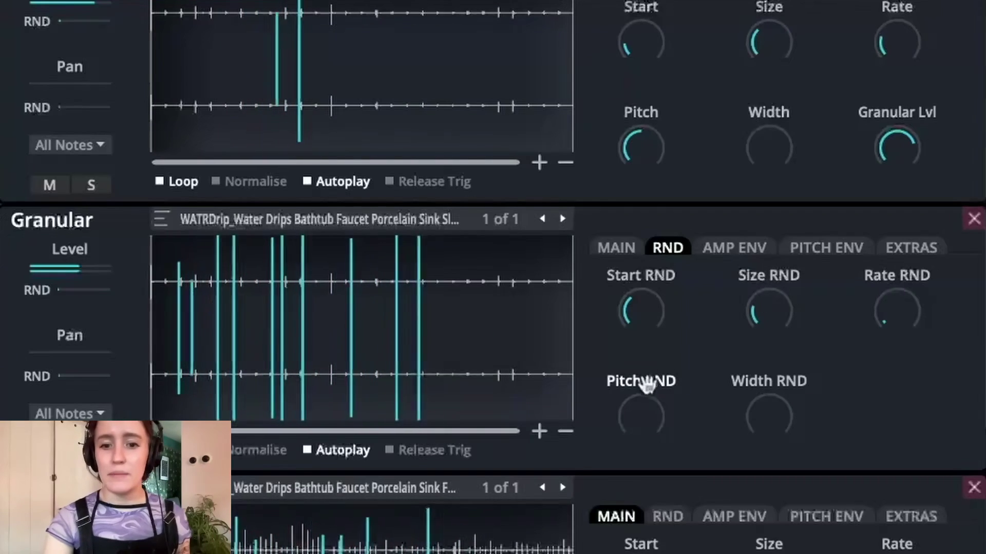
{"action": "mouse_move", "coordinate": [651, 406]}
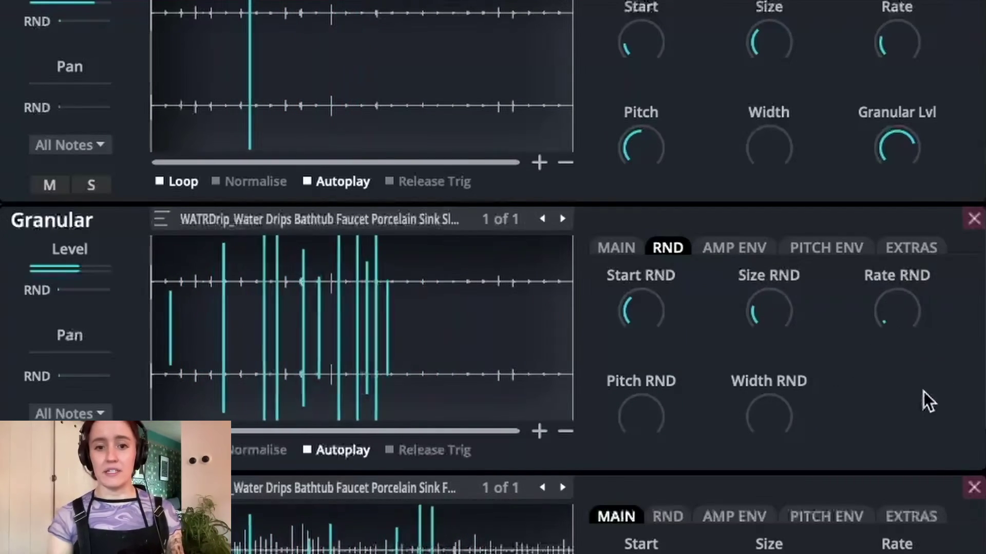
{"action": "scroll", "coordinate": [824, 383], "scroll_direction": "down", "scroll_amount": 3}
- Sweep Intensity up to audition the layers, then close the XYPadDistance modulation list
{"action": "scroll", "coordinate": [824, 383], "scroll_direction": "down", "scroll_amount": 2}
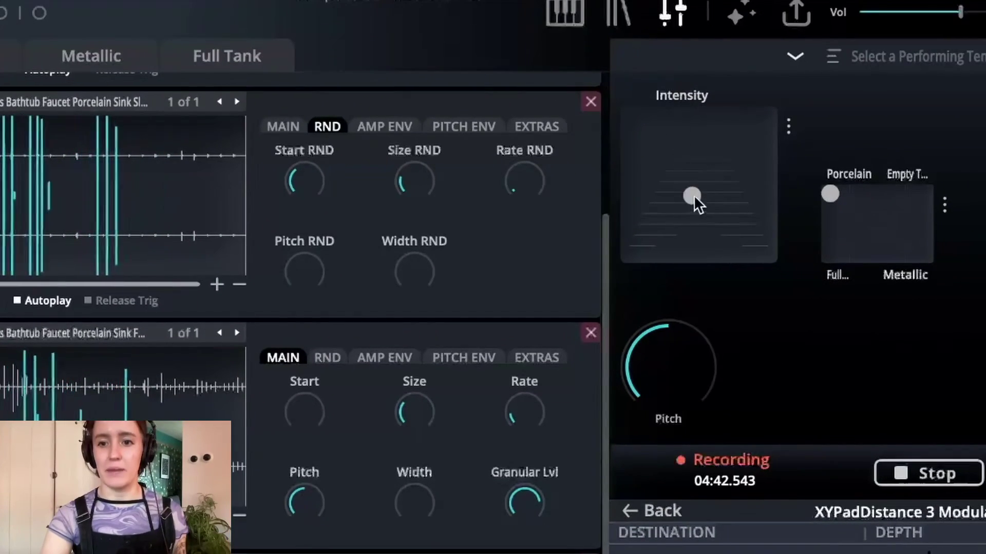
{"action": "left_click_drag", "start_coordinate": [693, 197], "coordinate": [695, 149]}
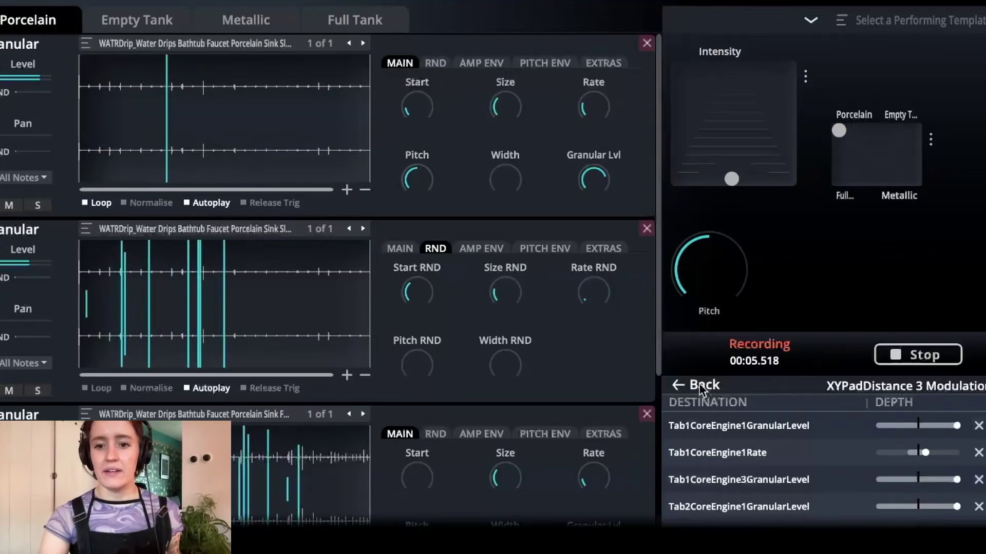
{"action": "left_click", "coordinate": [701, 386]}
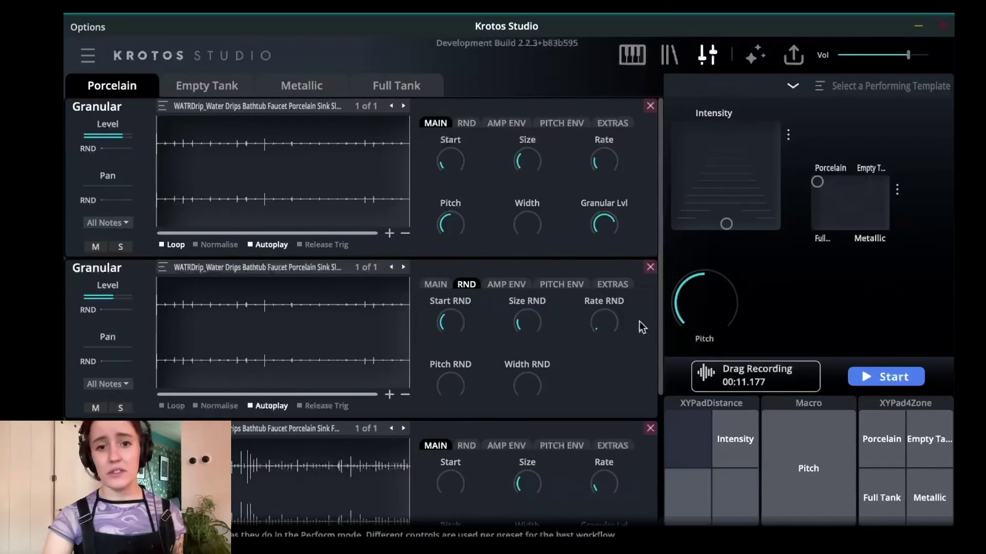
- Check the first layer's sample and set its grain Size to 34.5 on the MAIN tab
{"action": "left_click", "coordinate": [297, 103]}
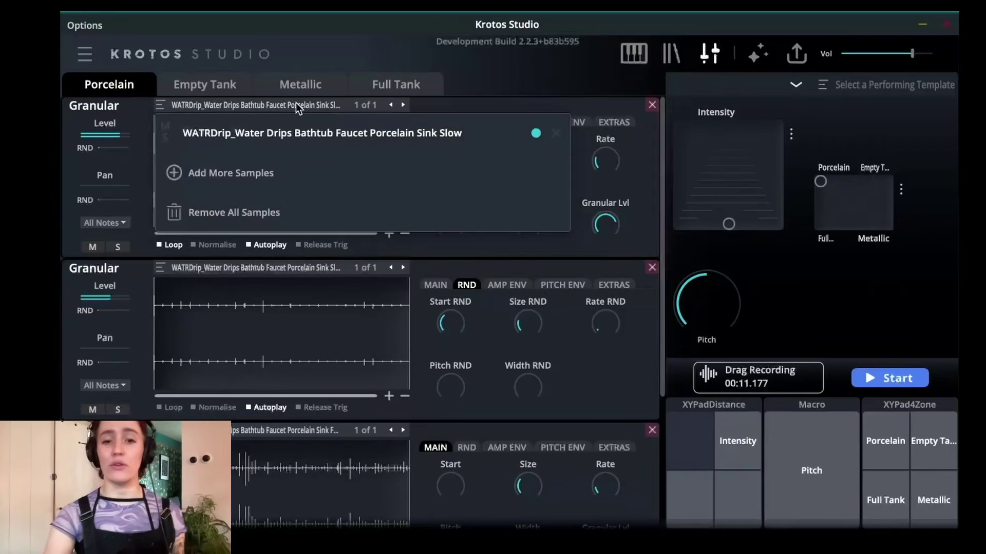
{"action": "left_click", "coordinate": [525, 100]}
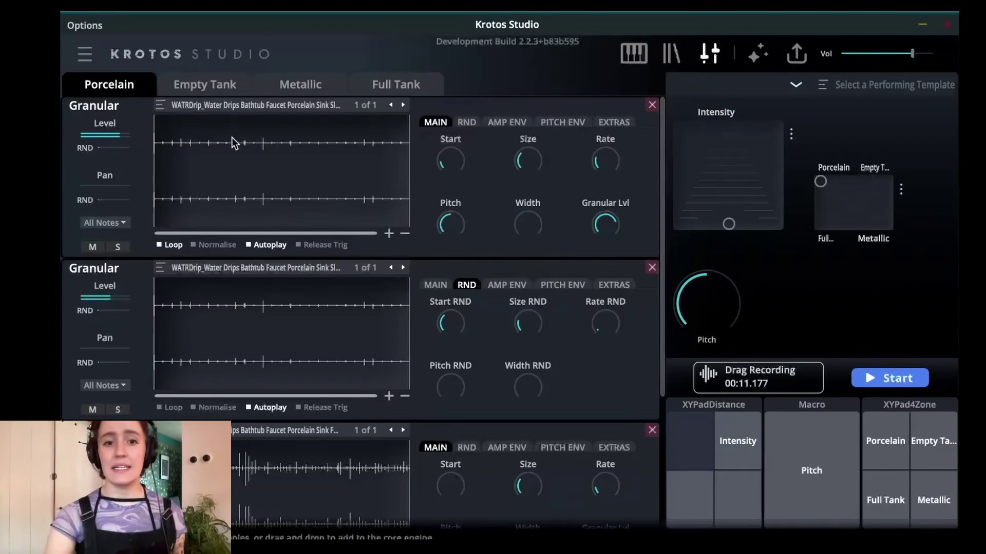
{"action": "left_click_drag", "start_coordinate": [534, 172], "coordinate": [536, 166]}
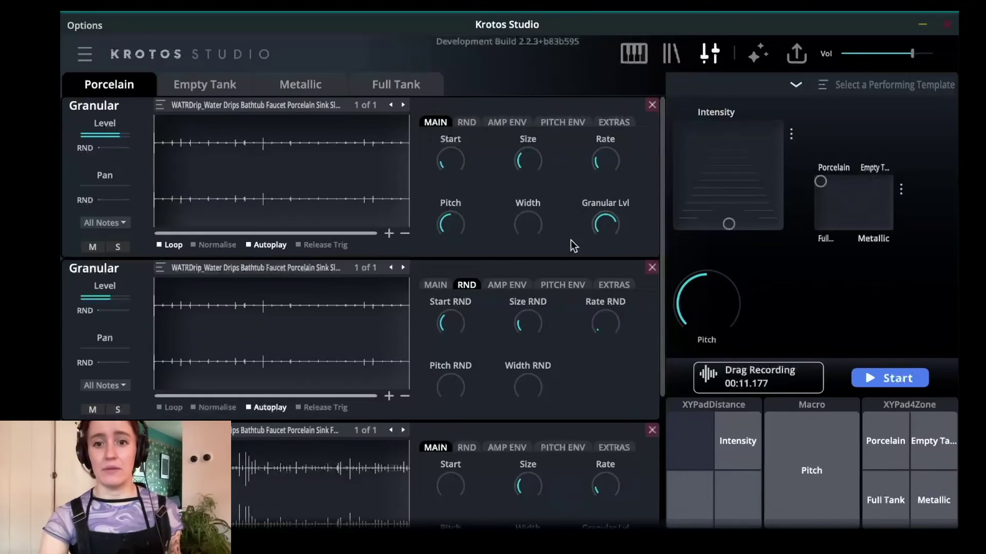
{"action": "left_click", "coordinate": [465, 122]}
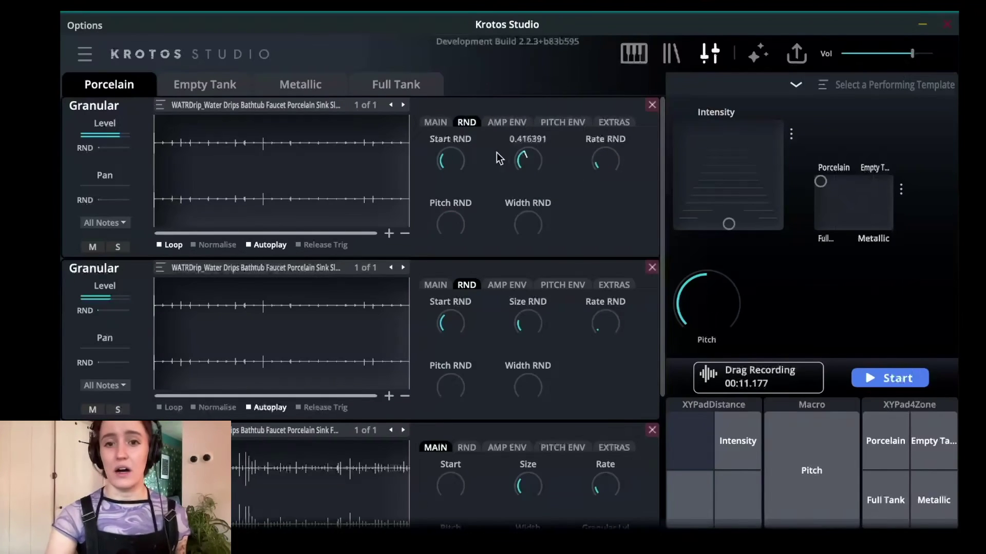
{"action": "left_click", "coordinate": [431, 122]}
{"action": "scroll", "coordinate": [514, 164], "scroll_direction": "down", "scroll_amount": 4}
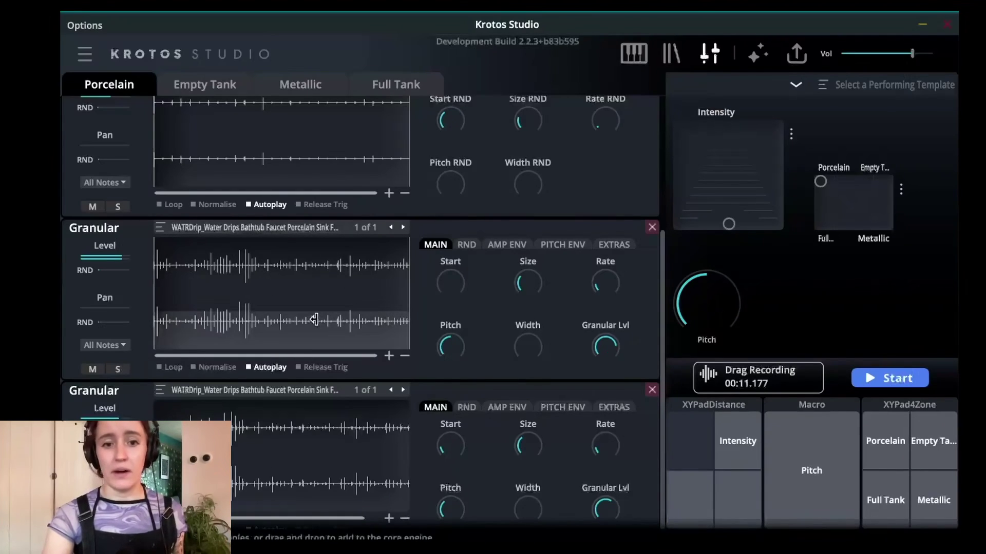
{"action": "left_click", "coordinate": [288, 229]}
{"action": "left_click", "coordinate": [323, 233]}
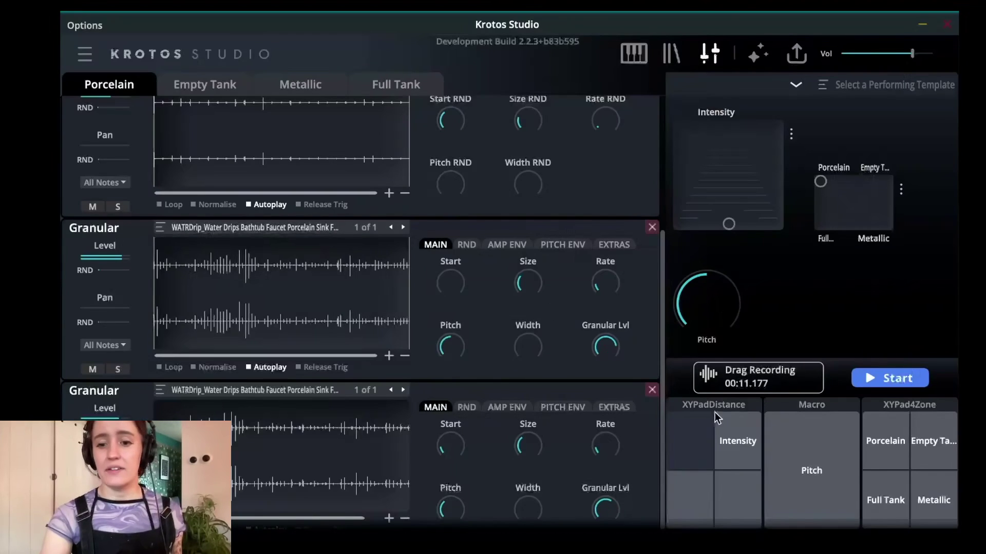
{"action": "left_click", "coordinate": [730, 434]}
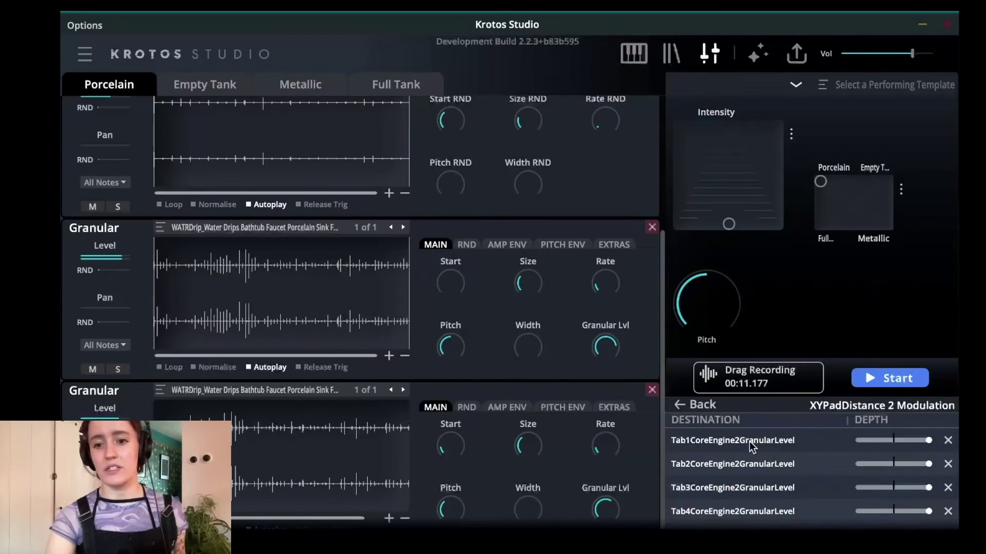
{"action": "left_click", "coordinate": [688, 405]}
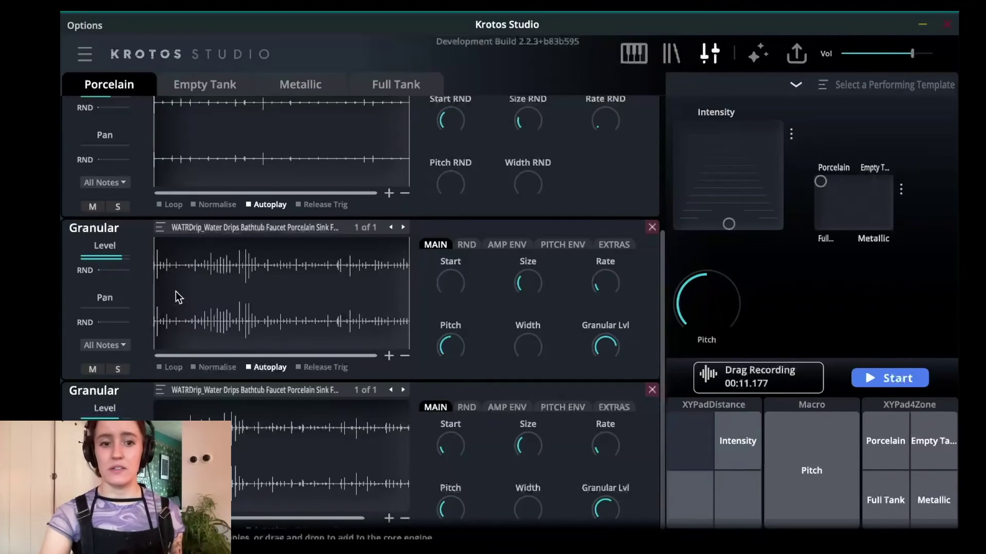
- Solo the second Granular layer and record a take raising Intensity from the bottom to mid-pad
{"action": "left_click", "coordinate": [121, 369]}
{"action": "left_click", "coordinate": [730, 222]}
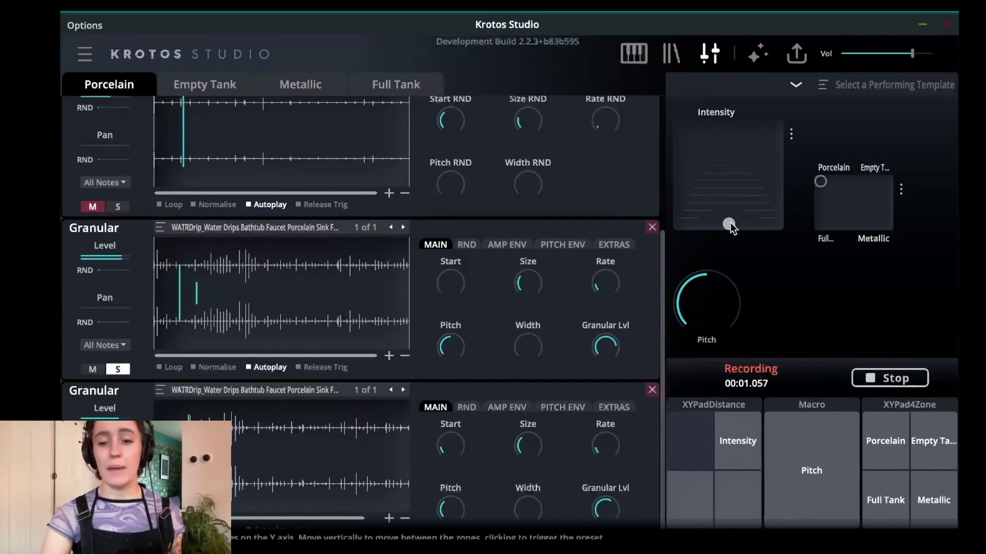
{"action": "left_click_drag", "start_coordinate": [730, 224], "coordinate": [727, 137]}
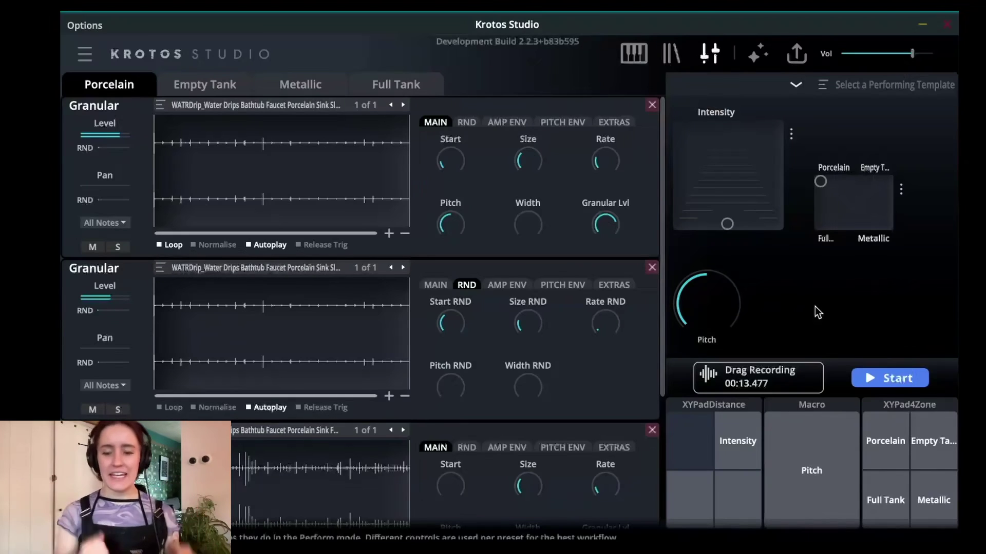
- Check the second layer's sample and show the middle layer's MAIN grain settings
{"action": "scroll", "coordinate": [562, 366], "scroll_direction": "down", "scroll_amount": 1}
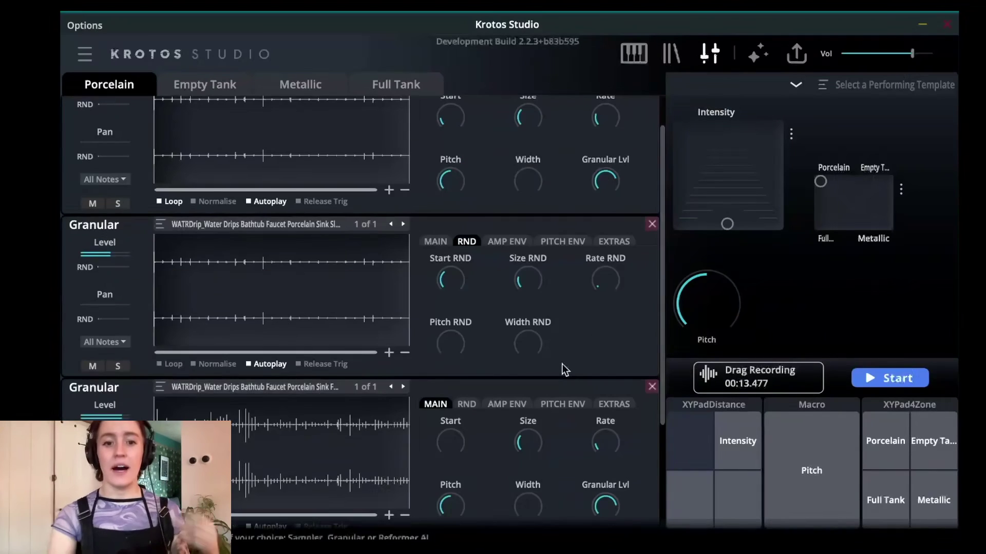
{"action": "left_click", "coordinate": [309, 223]}
{"action": "left_click", "coordinate": [321, 221]}
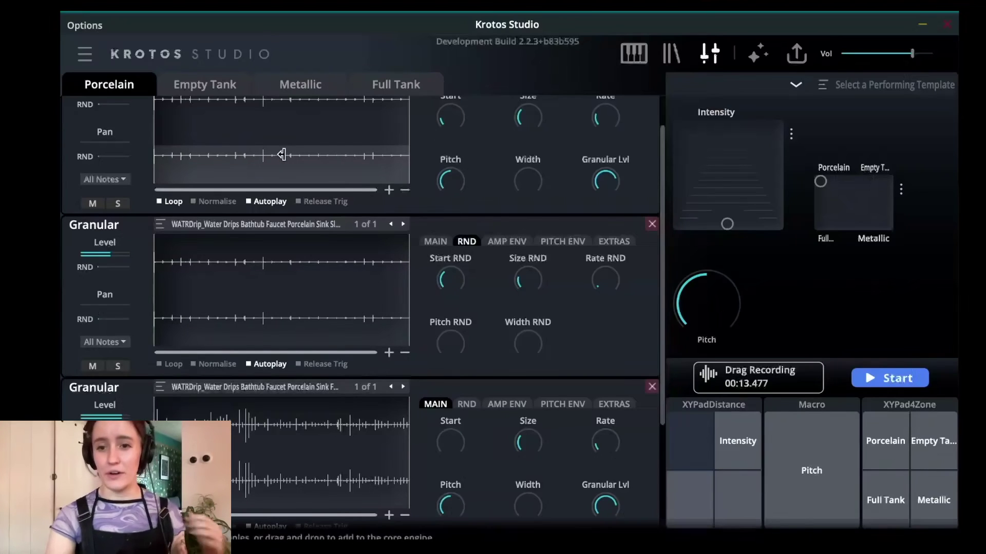
{"action": "scroll", "coordinate": [419, 181], "scroll_direction": "down", "scroll_amount": 1}
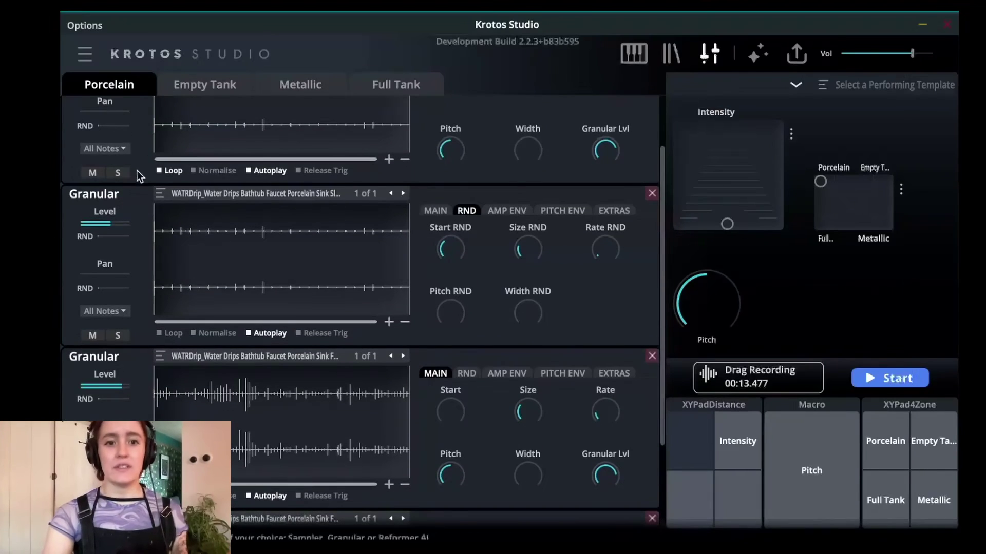
{"action": "mouse_move", "coordinate": [619, 161]}
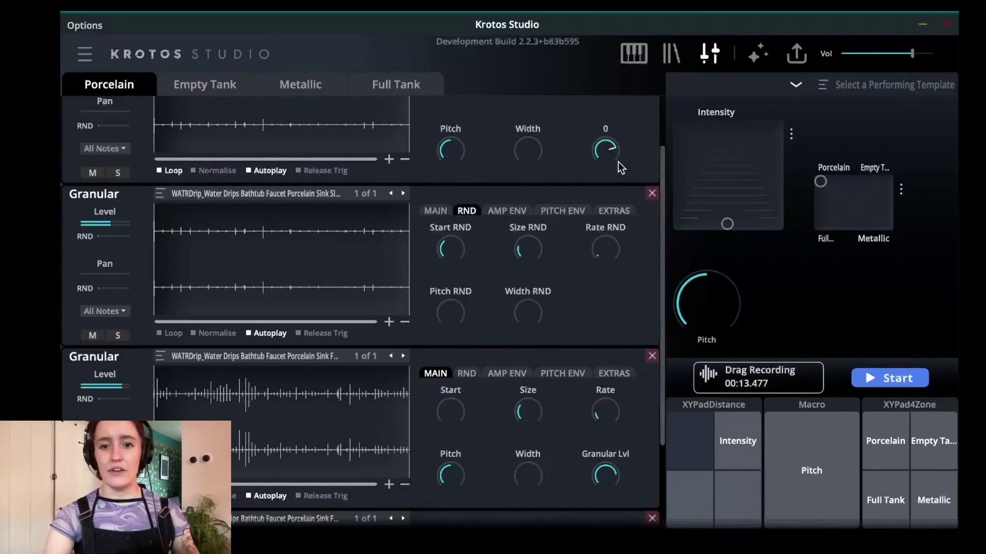
{"action": "left_click", "coordinate": [435, 210]}
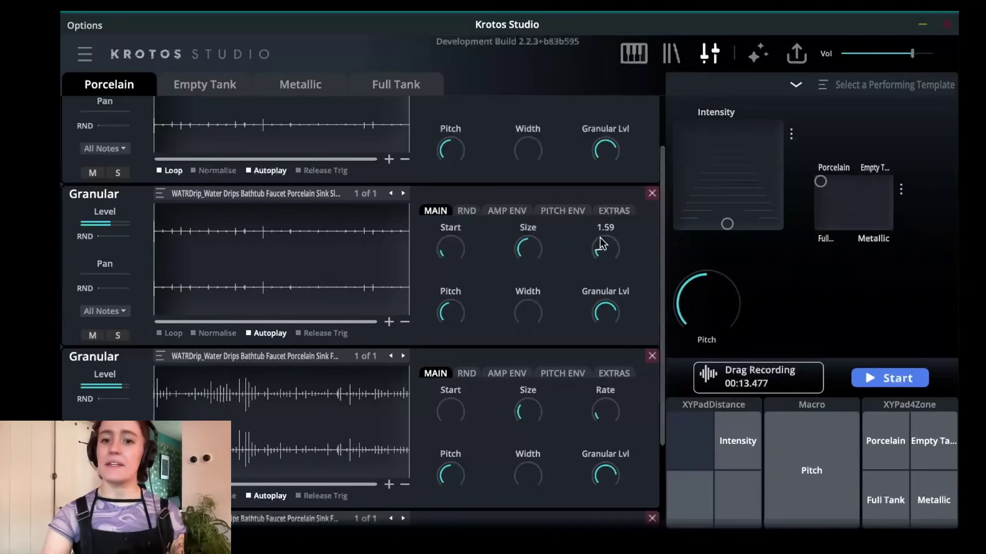
- Start recording a new performance and switch the middle layer to its EXTRAS settings
{"action": "left_click", "coordinate": [867, 379]}
{"action": "mouse_move", "coordinate": [603, 248]}
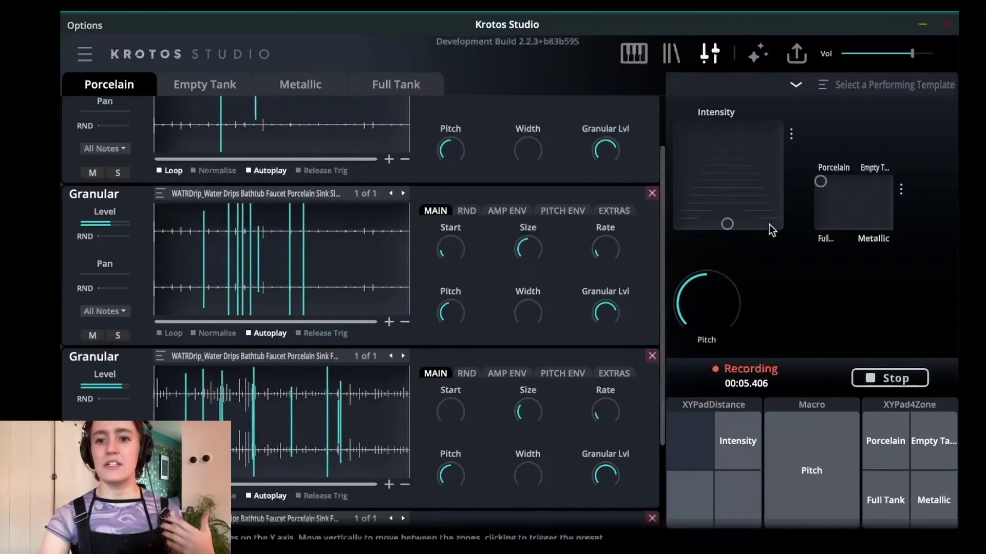
{"action": "left_click", "coordinate": [614, 211]}
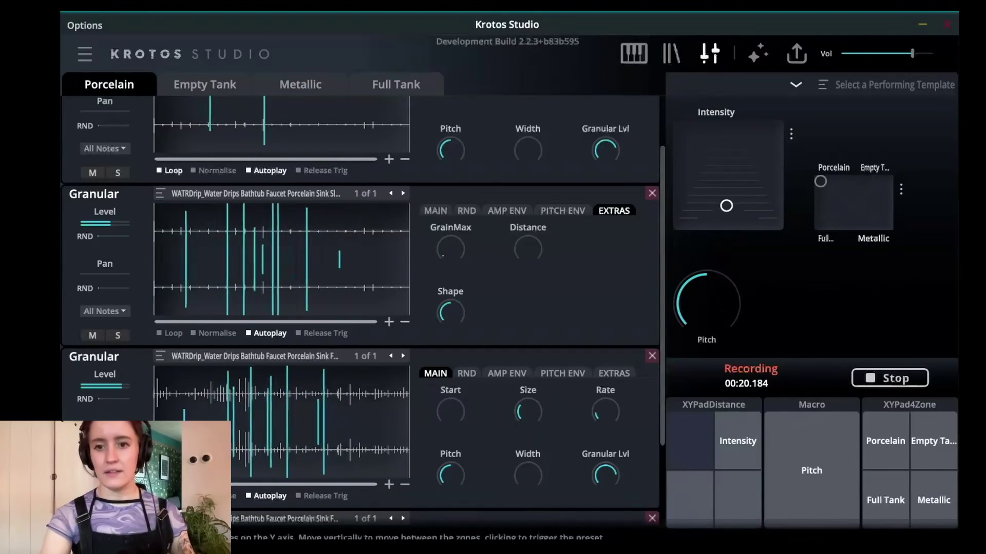
- Sweep Intensity through the middle zone up to the top of the pad
{"action": "left_click_drag", "start_coordinate": [726, 206], "coordinate": [725, 183]}
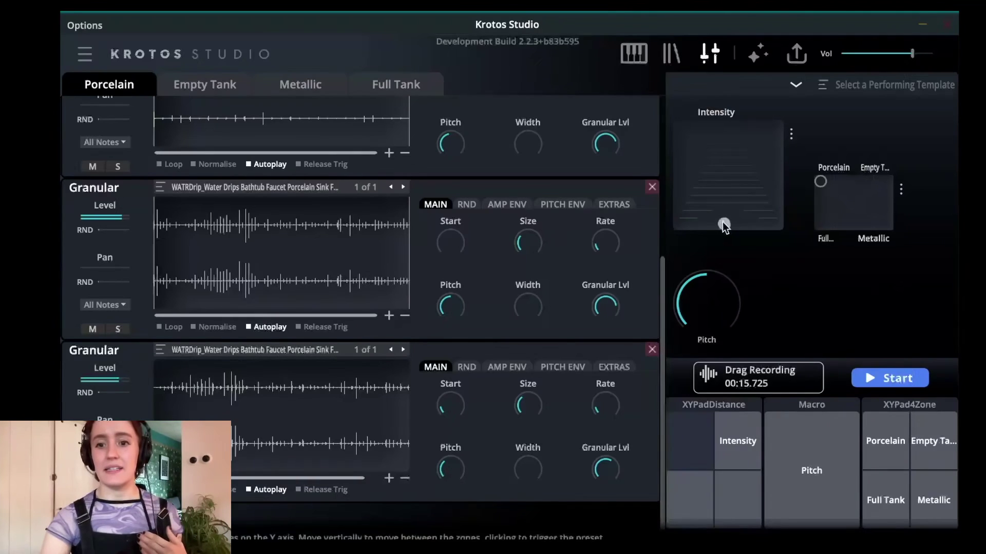
{"action": "left_click_drag", "start_coordinate": [722, 154], "coordinate": [721, 126]}
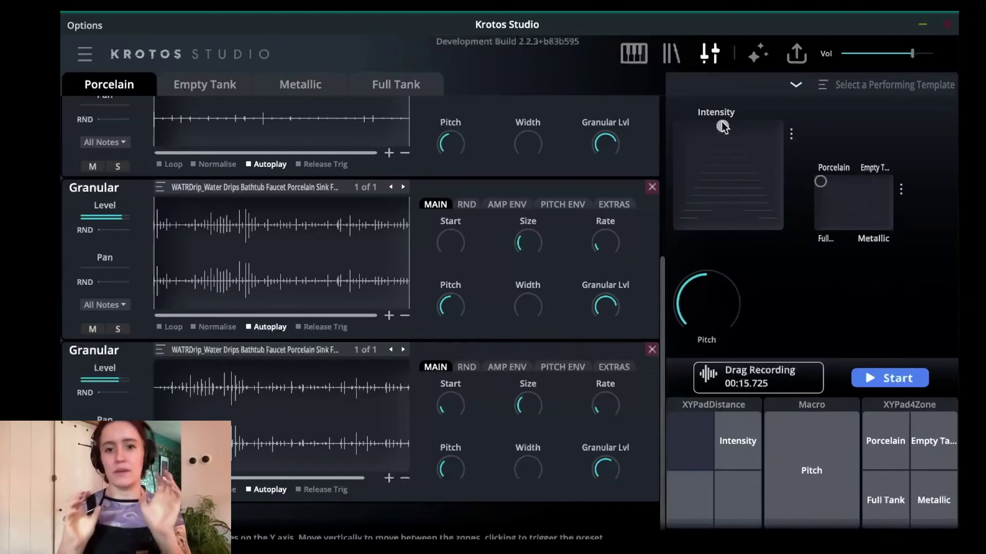
- Assign the second layer's Rate to the XYPadDistance 3 middle zone and test it at mid-pad
{"action": "scroll", "coordinate": [513, 297], "scroll_direction": "up", "scroll_amount": 5}
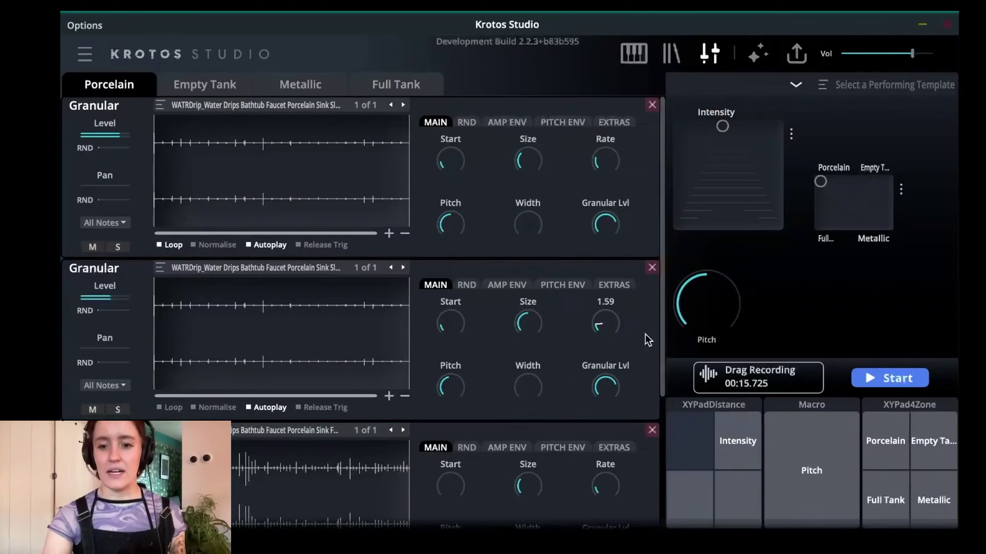
{"action": "left_click_drag", "start_coordinate": [644, 334], "coordinate": [700, 494]}
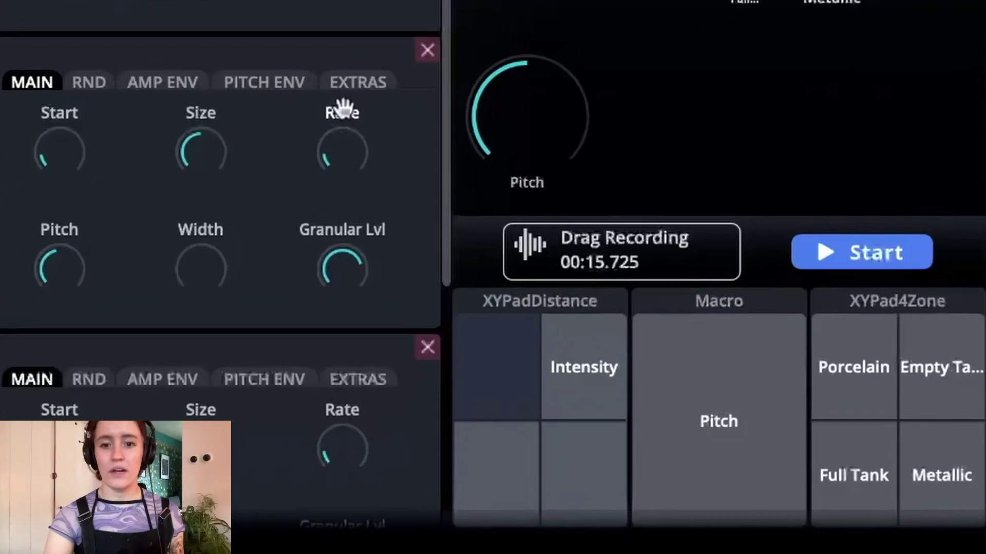
{"action": "left_click_drag", "start_coordinate": [606, 301], "coordinate": [657, 384]}
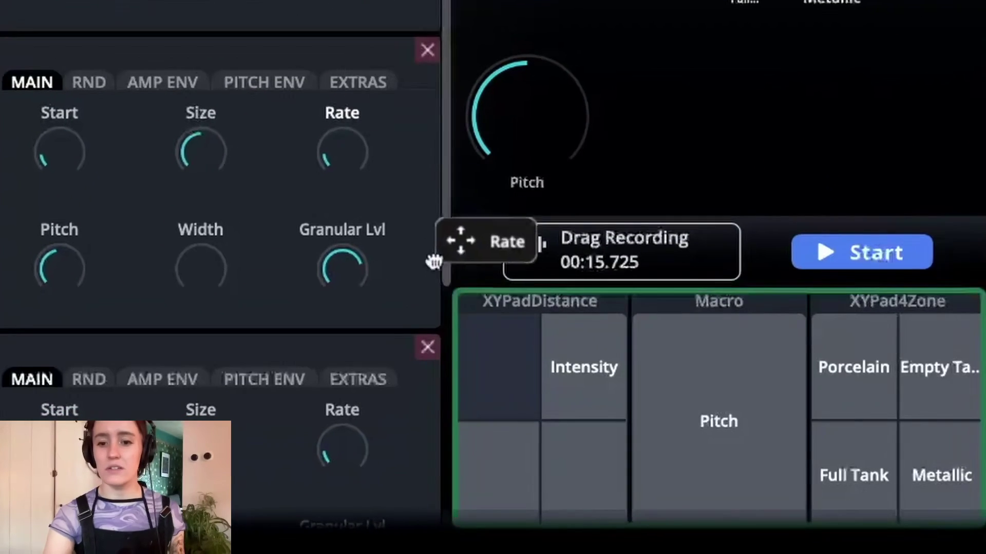
{"action": "left_click_drag", "start_coordinate": [434, 262], "coordinate": [507, 471]}
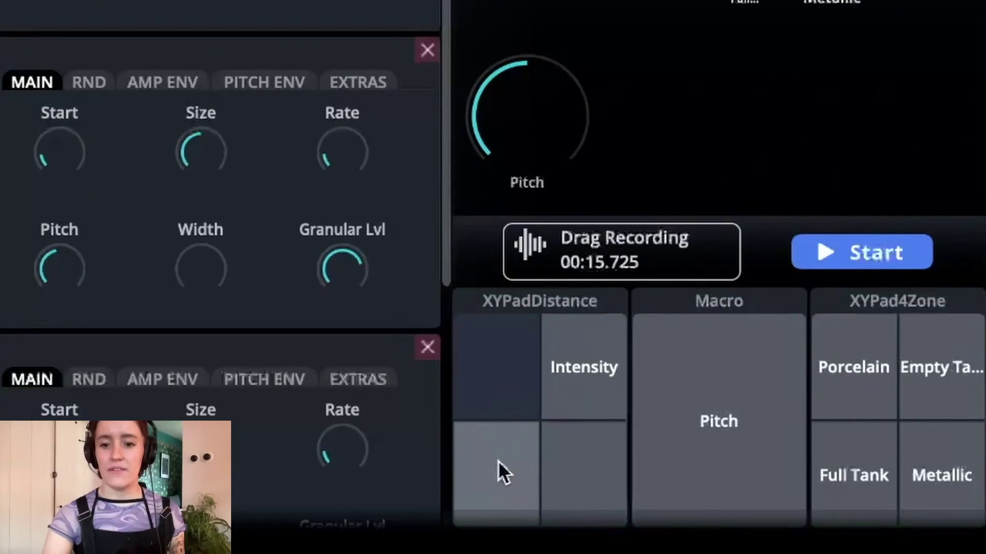
{"action": "left_click", "coordinate": [502, 469]}
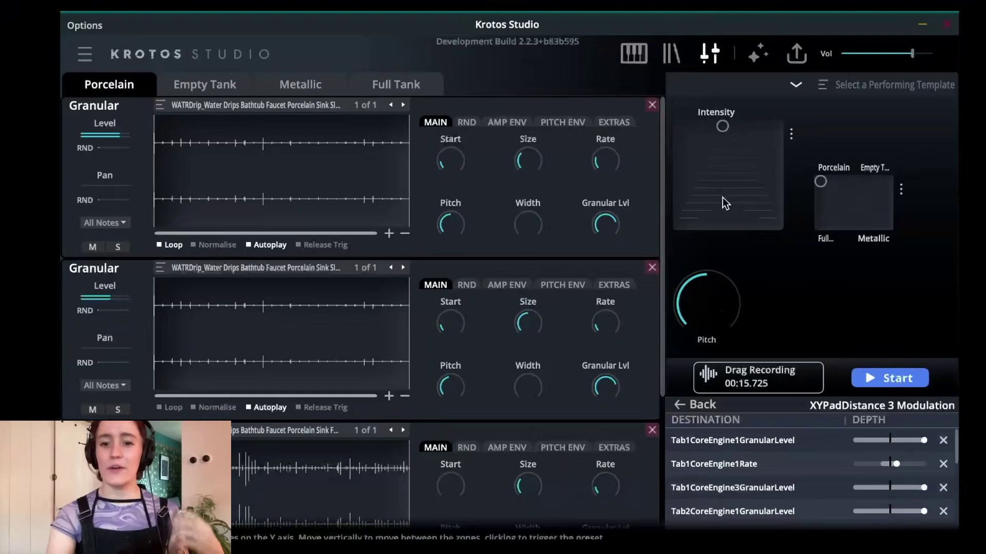
{"action": "left_click_drag", "start_coordinate": [725, 196], "coordinate": [724, 172]}
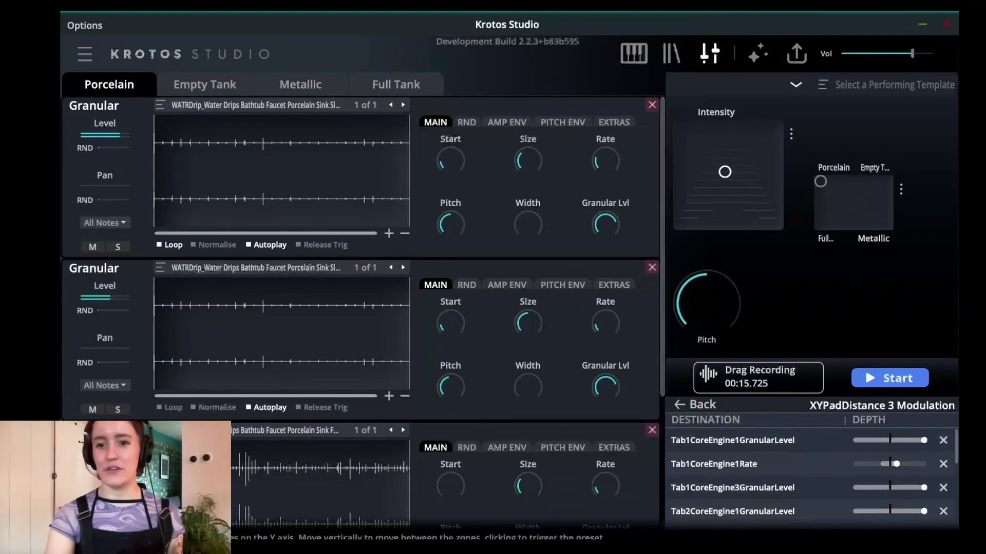